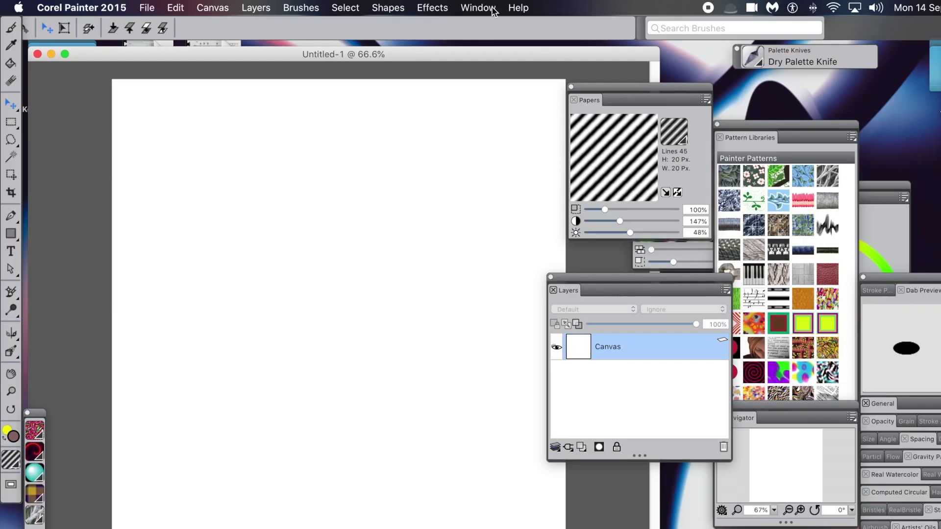
Browse the list of available panels and close it without changes.
click(477, 8)
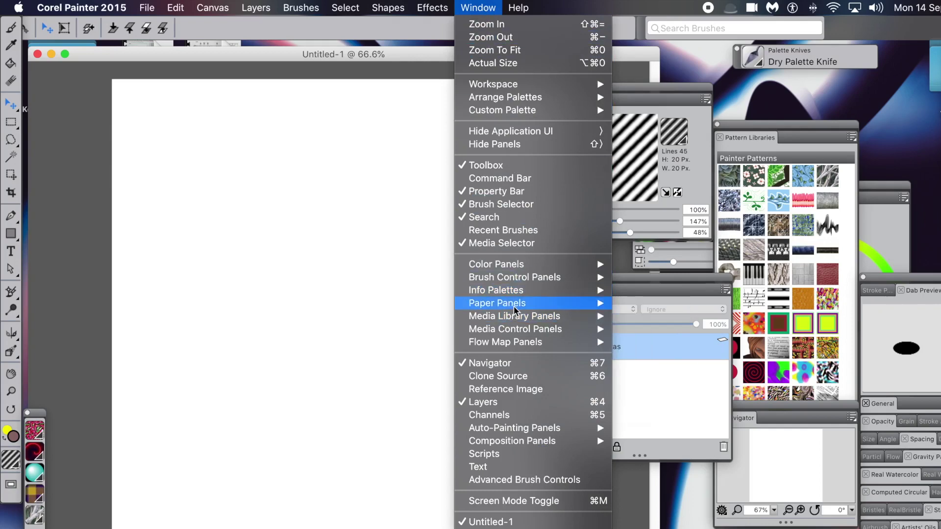
mouse_move(514, 305)
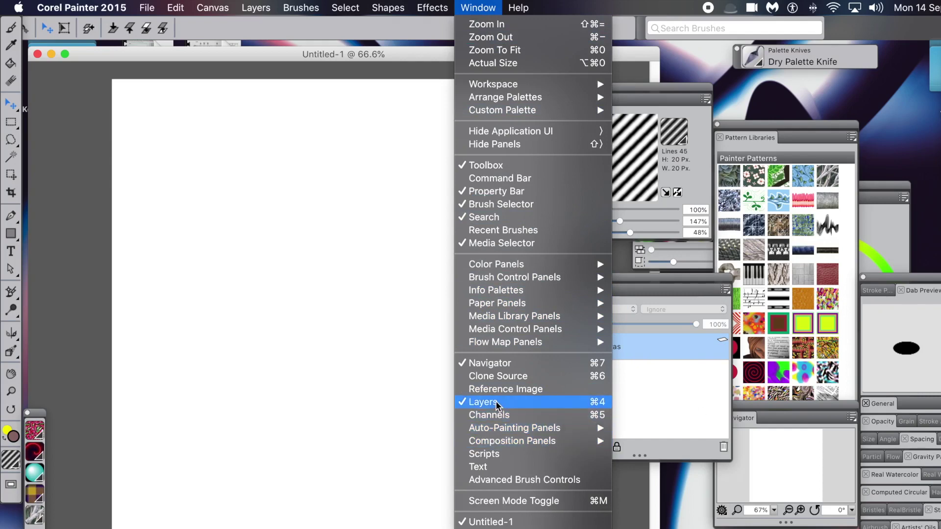
click(651, 277)
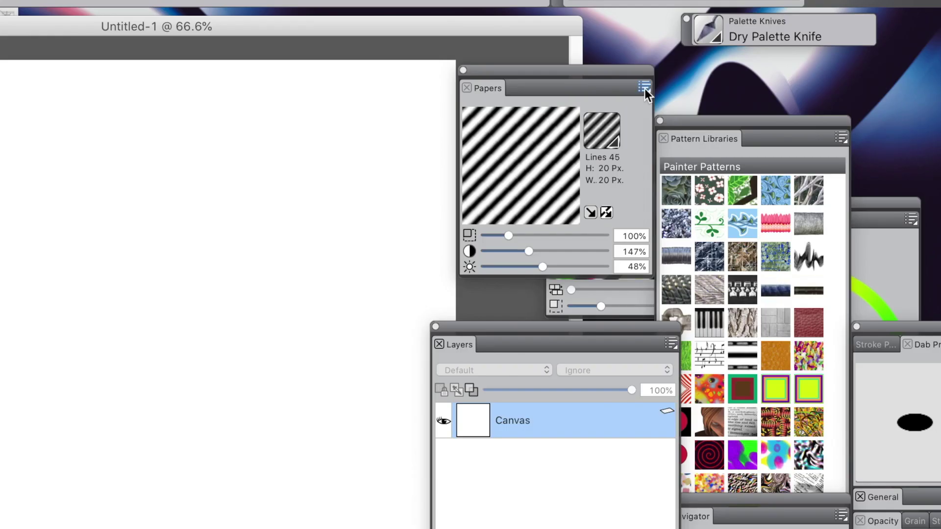
Make a new Line-pattern paper named 'Line 45a' with spacing 14 at a 45° angle.
click(706, 100)
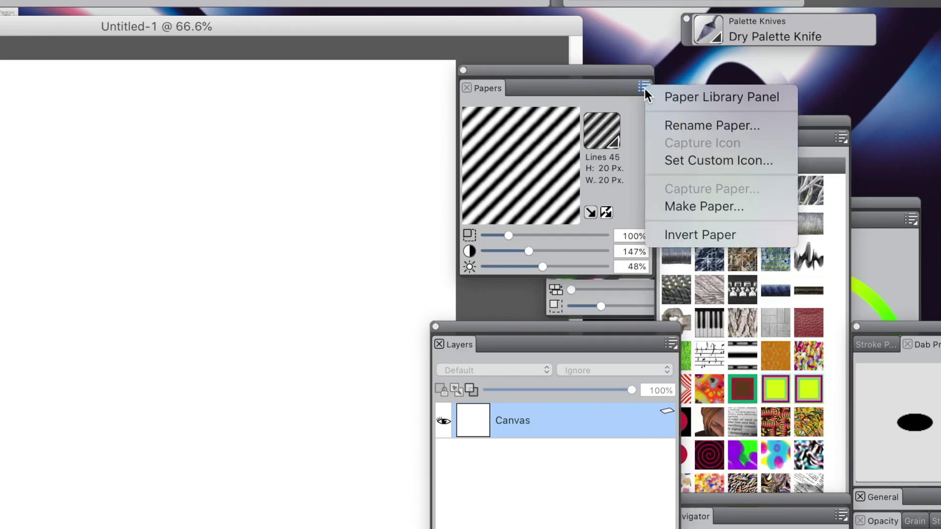
click(688, 210)
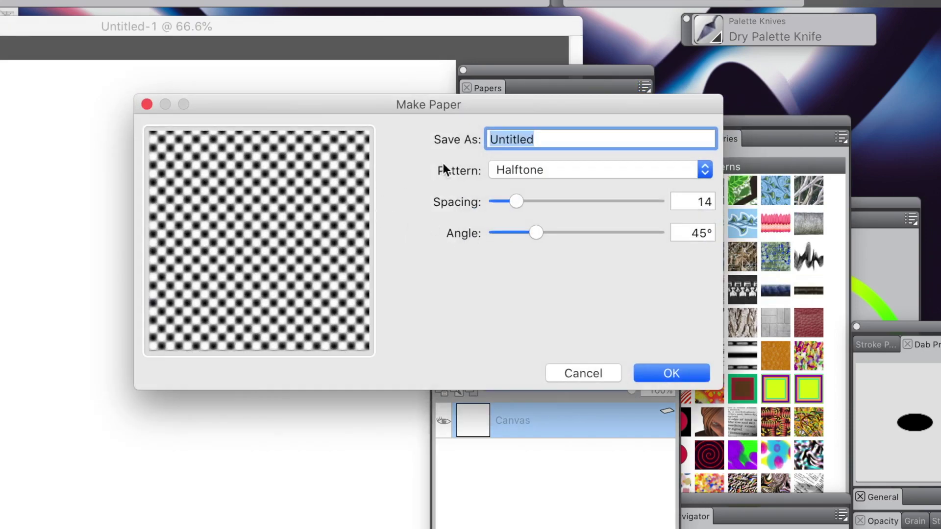
click(542, 169)
click(533, 205)
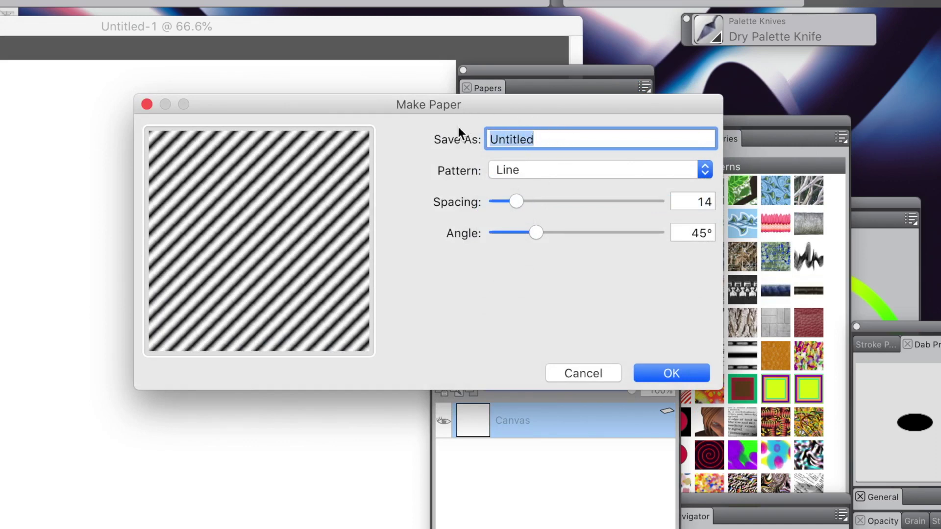
text(Line)
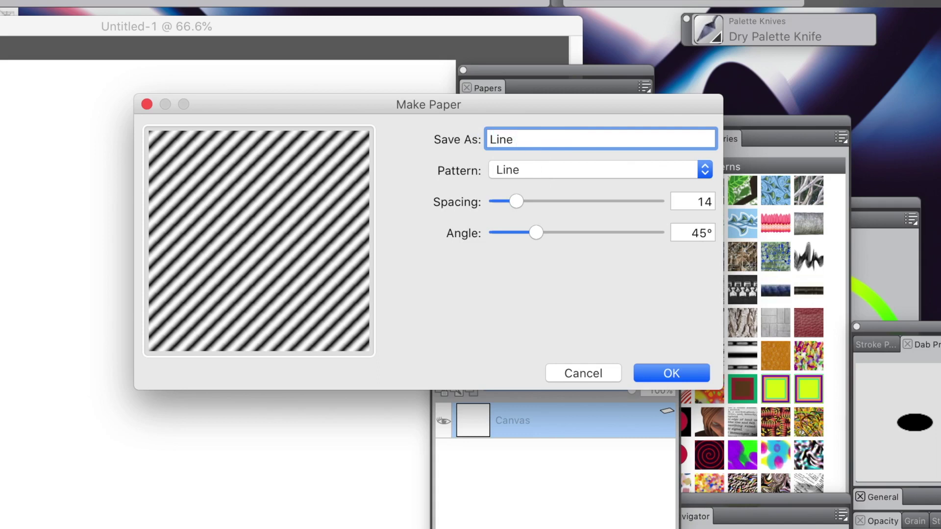
text(45)
text(a)
click(676, 376)
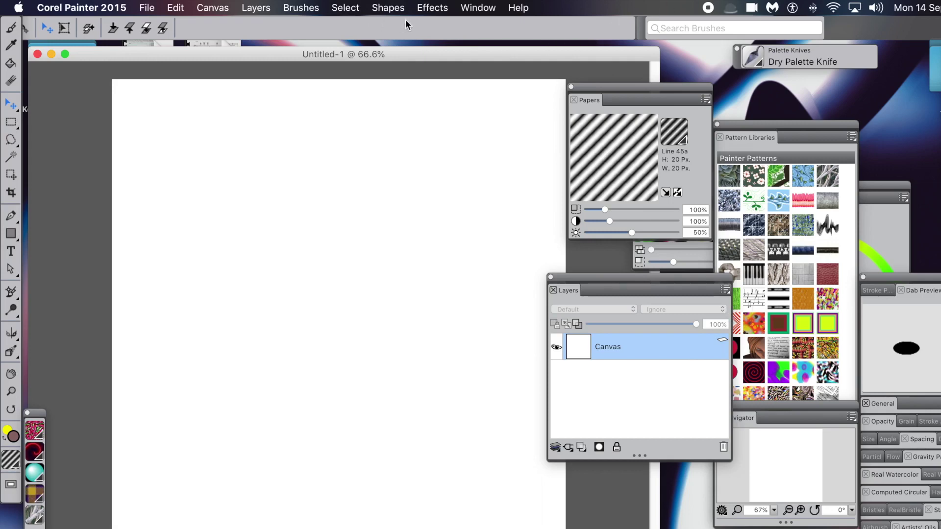
Add a new empty Layer 1 above the canvas and fill it with white.
click(268, 11)
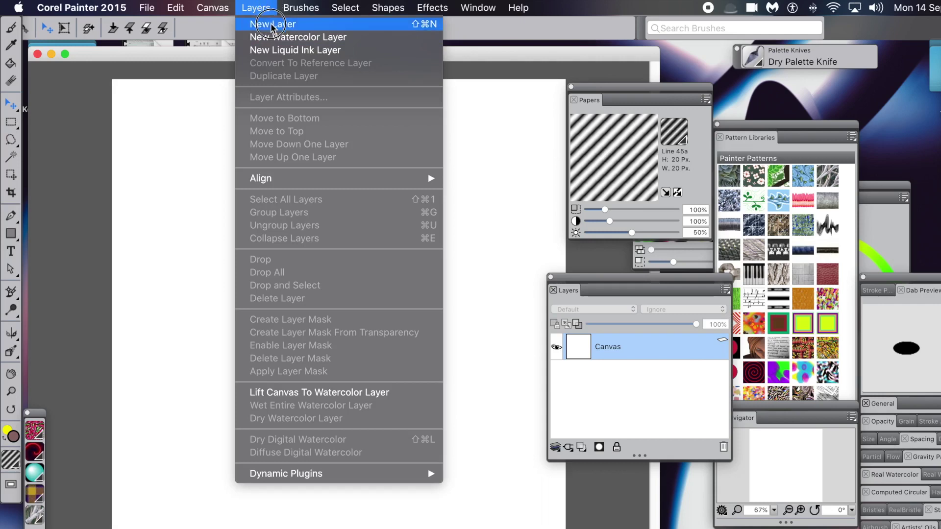
click(271, 24)
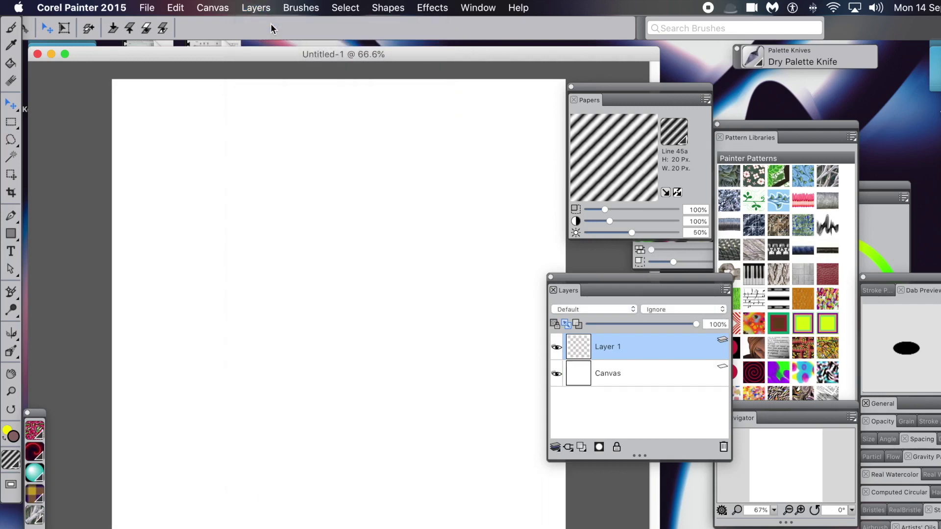
click(176, 8)
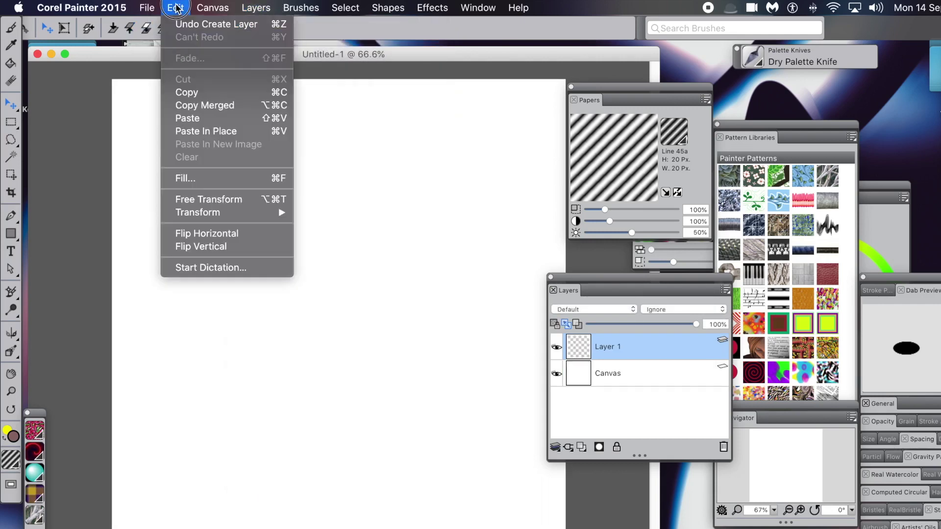
click(197, 179)
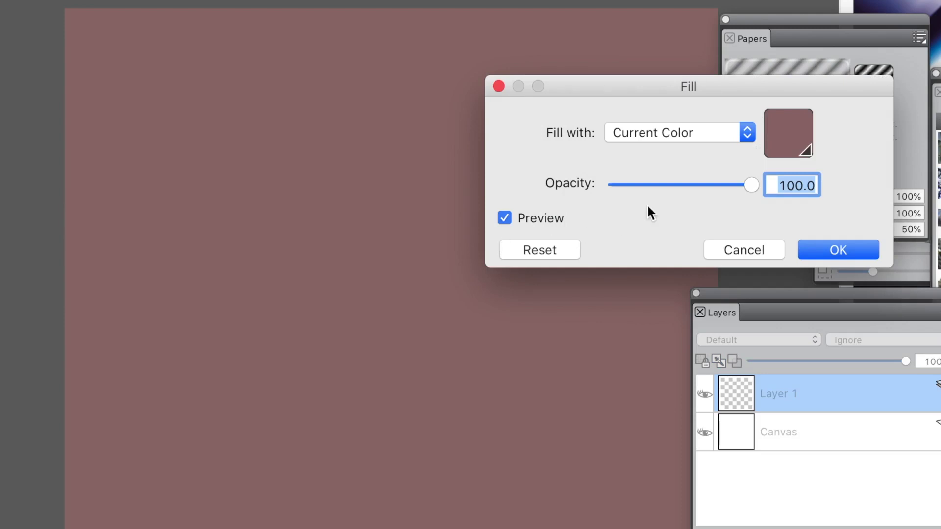
drag(706, 80, 422, 72)
click(515, 131)
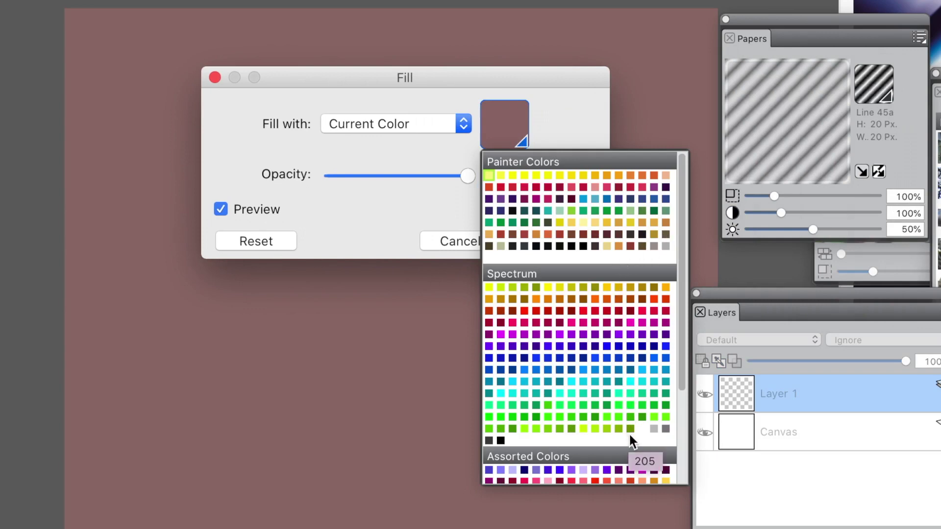
click(642, 429)
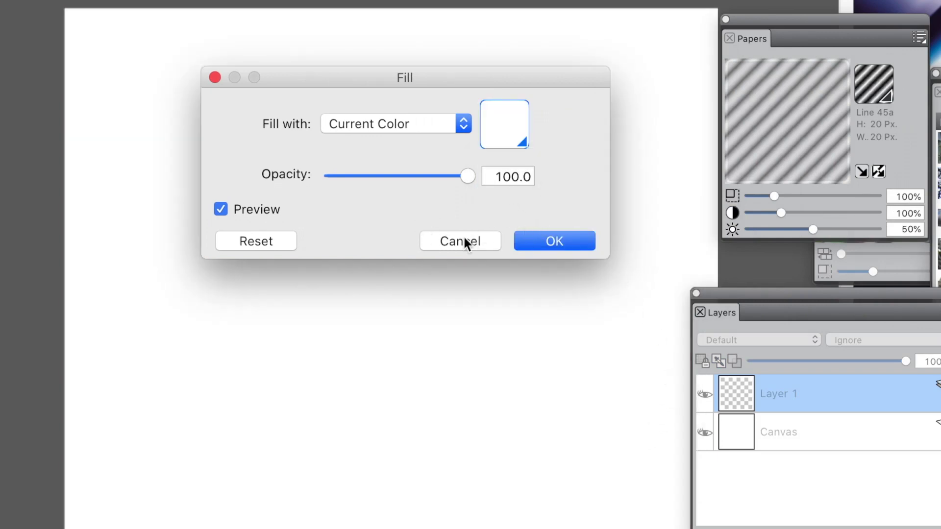
click(568, 242)
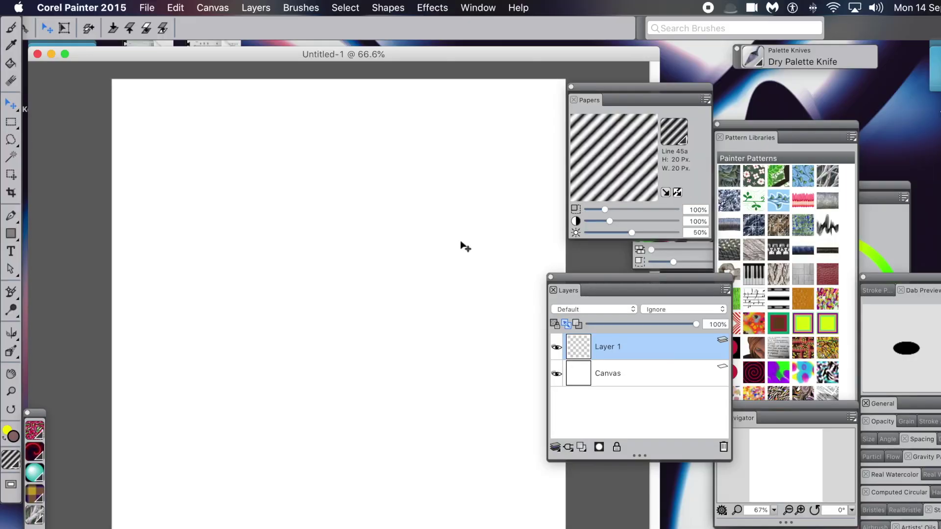
Apply Express Texture from Paper at Gray Threshold 162%, Grain 164% and Contrast 213%.
click(432, 8)
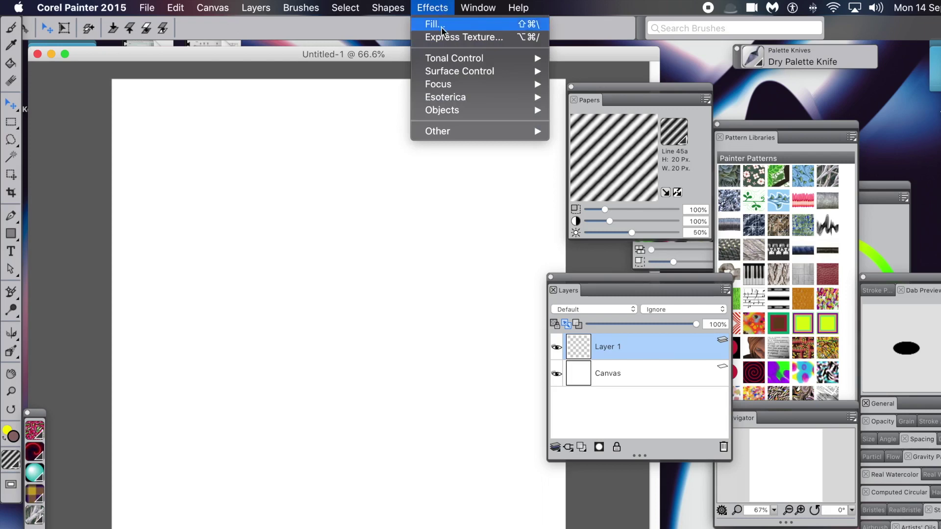
mouse_move(446, 76)
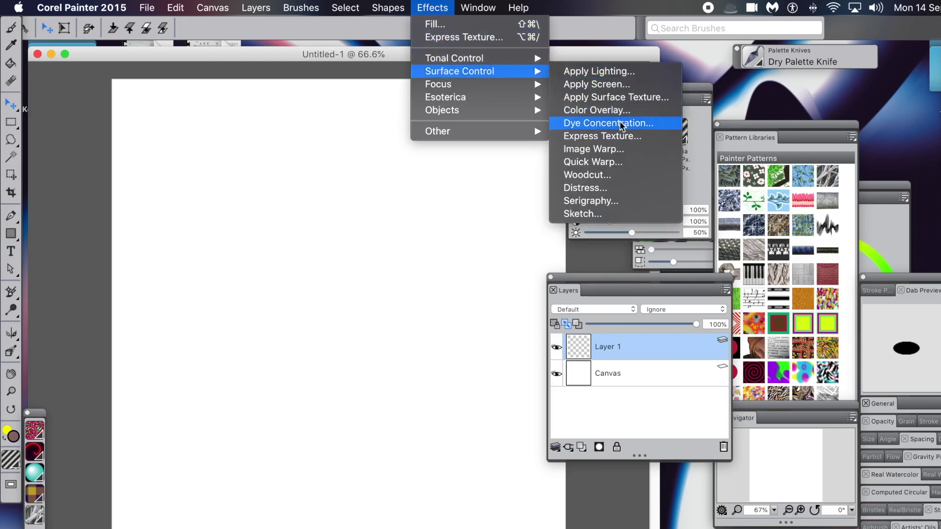
click(619, 137)
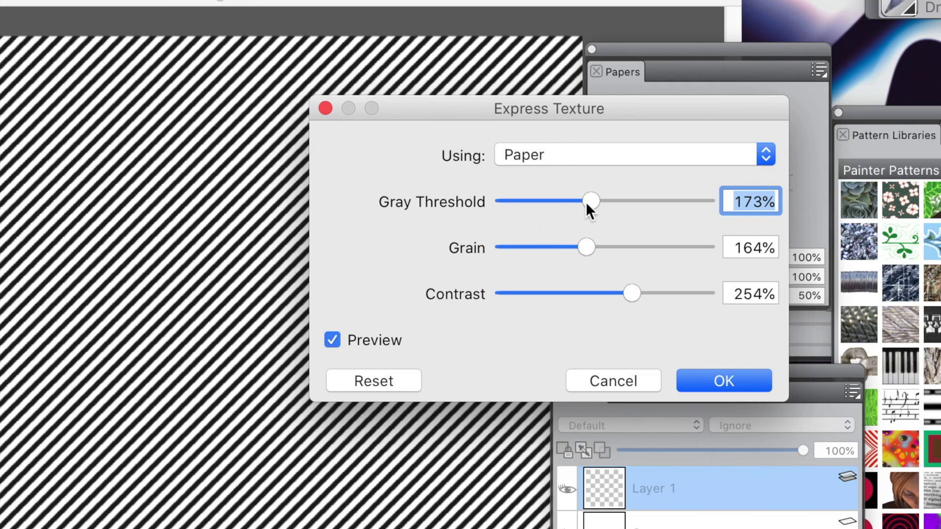
mouse_move(590, 199)
mouse_down()
mouse_move(579, 201)
mouse_move(601, 202)
mouse_move(586, 197)
mouse_up()
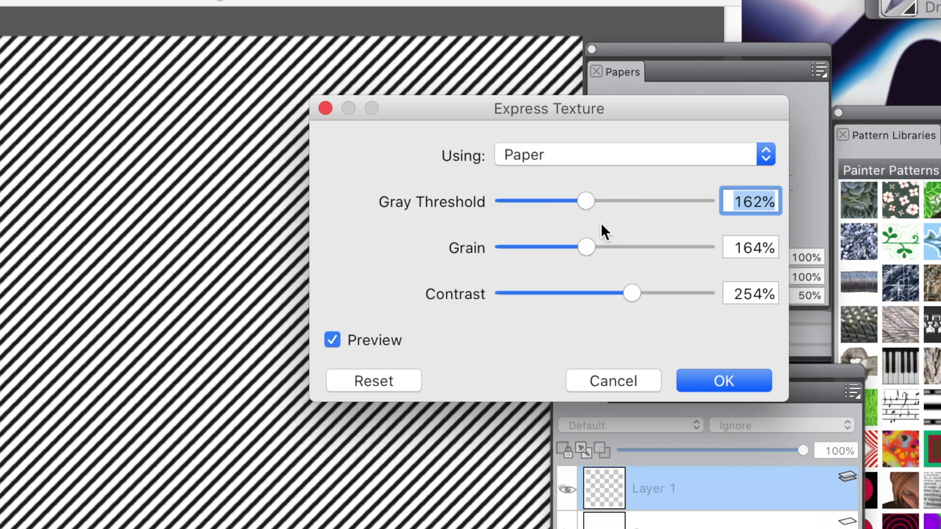
mouse_move(626, 288)
mouse_down()
mouse_move(521, 287)
mouse_move(622, 295)
mouse_move(611, 290)
mouse_up()
click(732, 385)
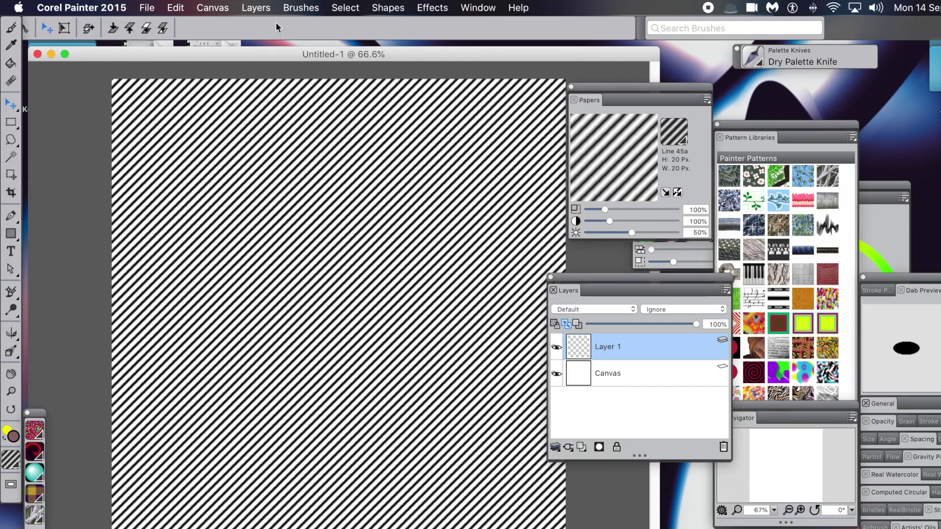
Duplicate the striped Layer 1 and rotate the copy 90°, committing the transformation.
click(254, 6)
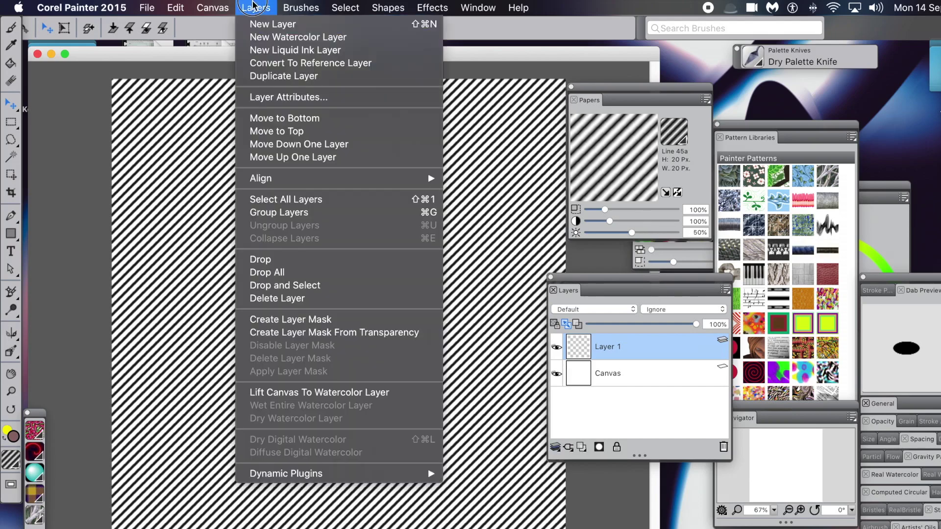
click(277, 77)
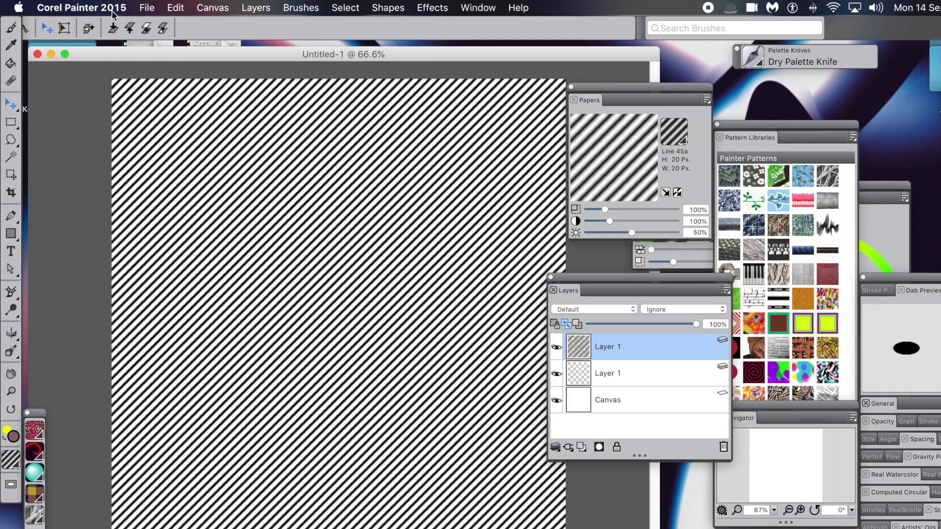
click(179, 8)
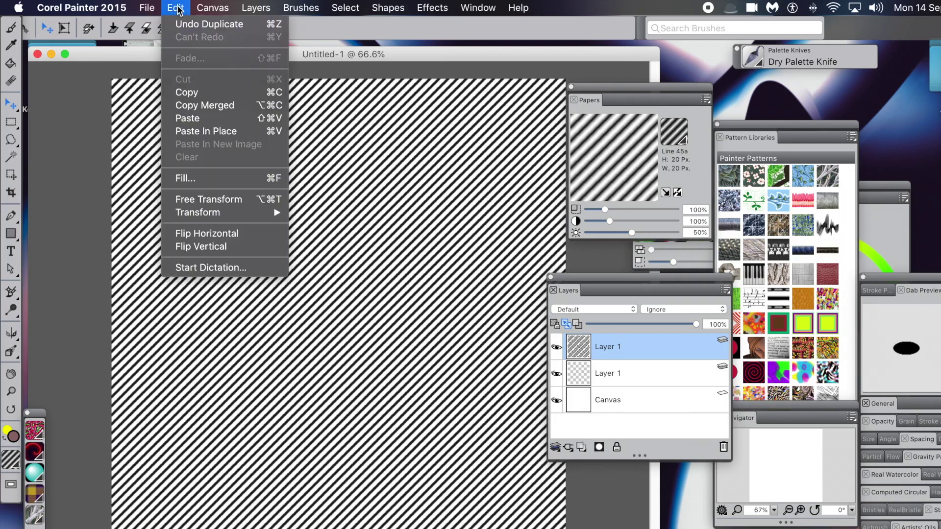
mouse_move(205, 215)
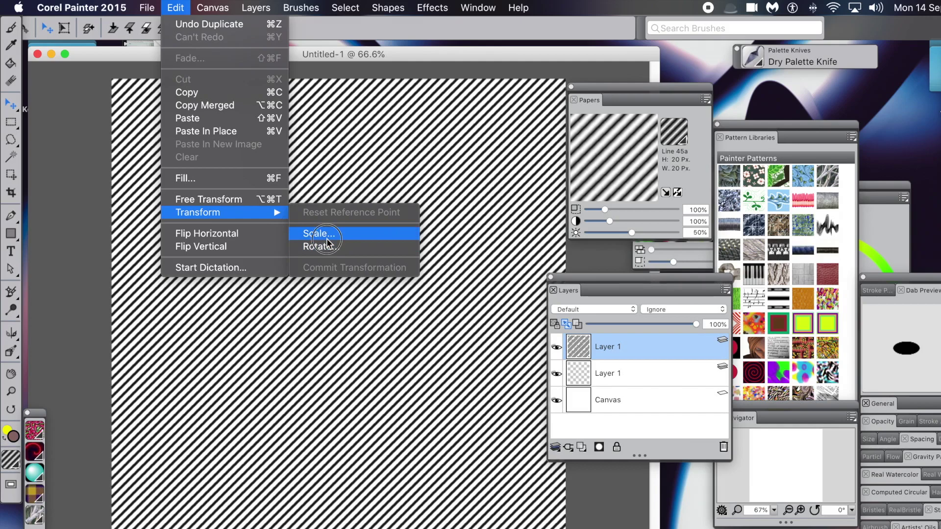
click(329, 246)
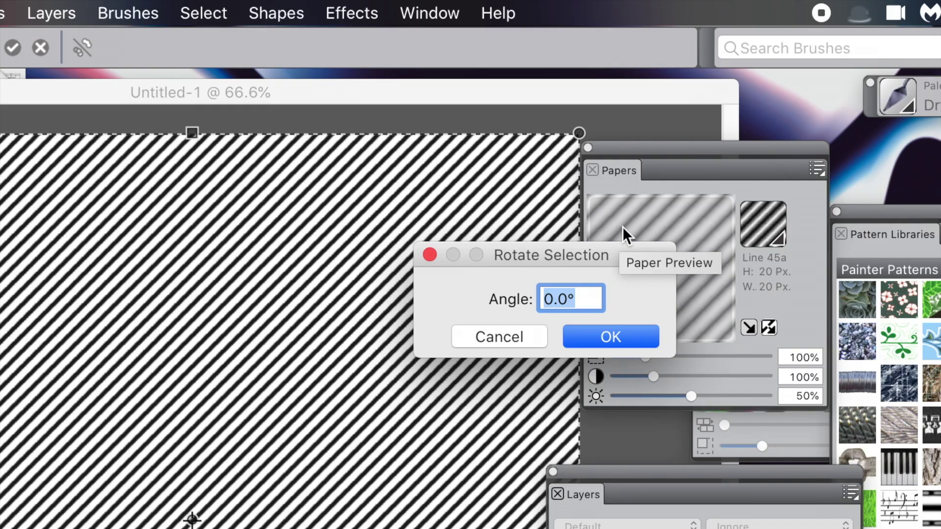
text(90)
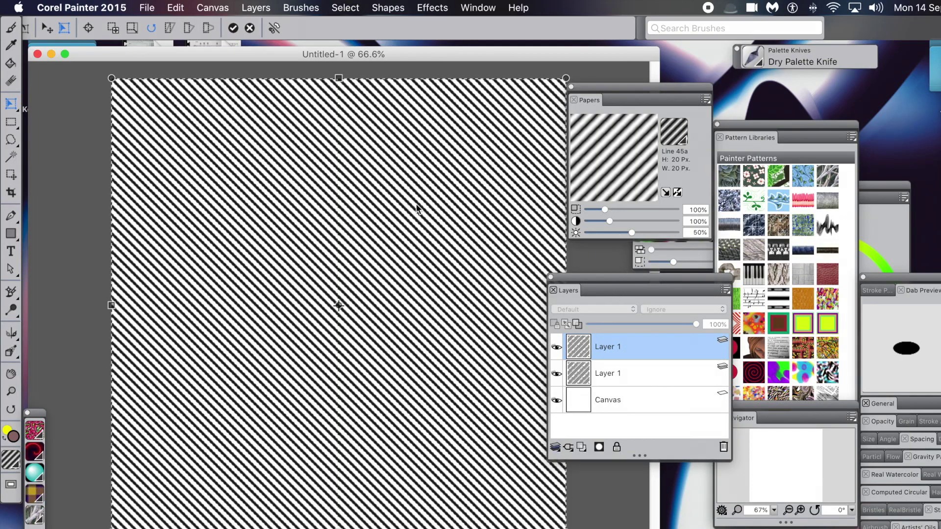
click(558, 346)
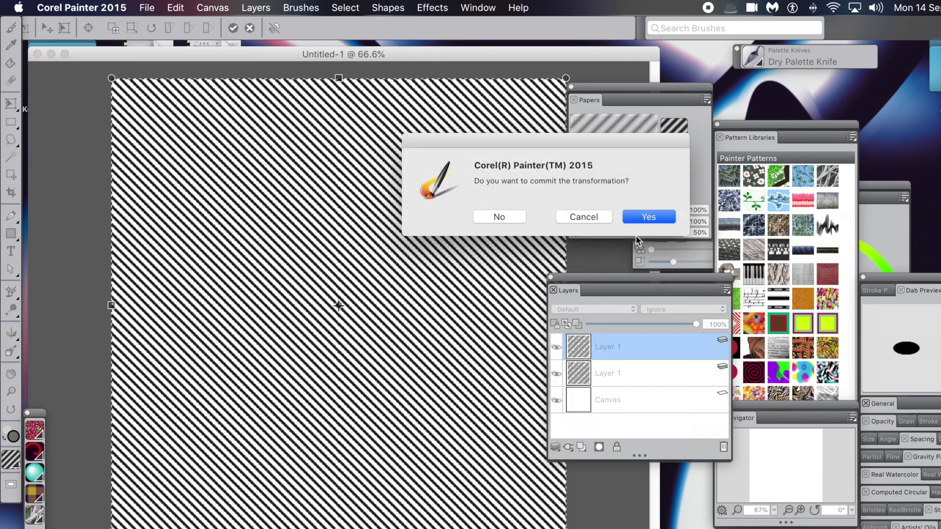
click(647, 217)
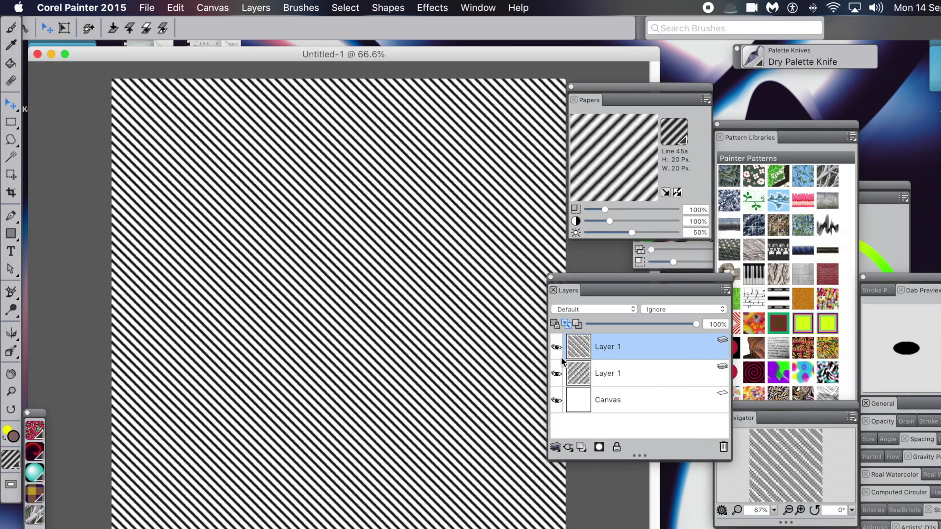
Toggle the top layer's visibility off and on, then set its composite method to Multiply.
click(556, 346)
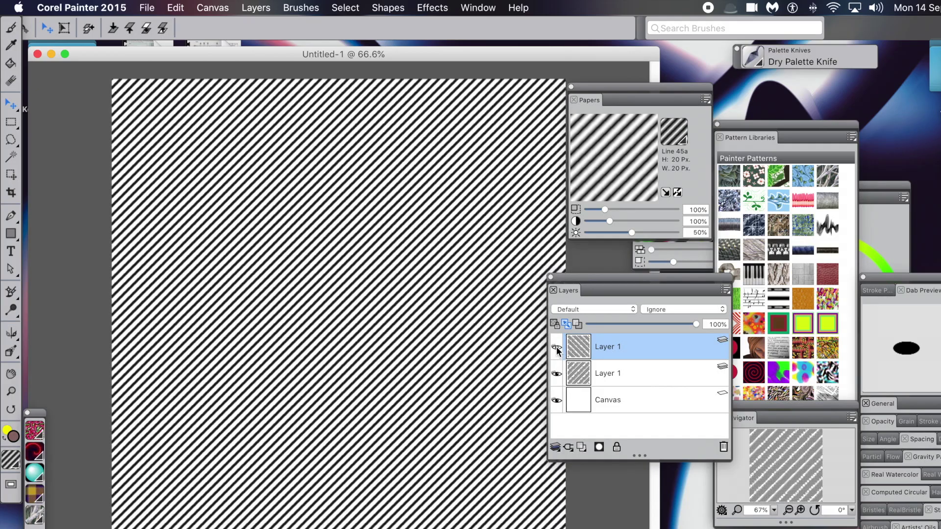
click(556, 347)
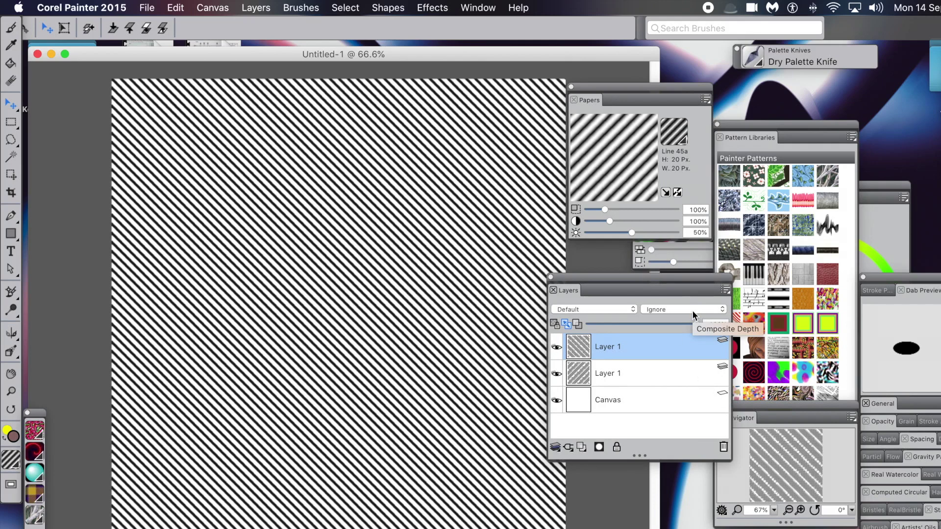
click(602, 309)
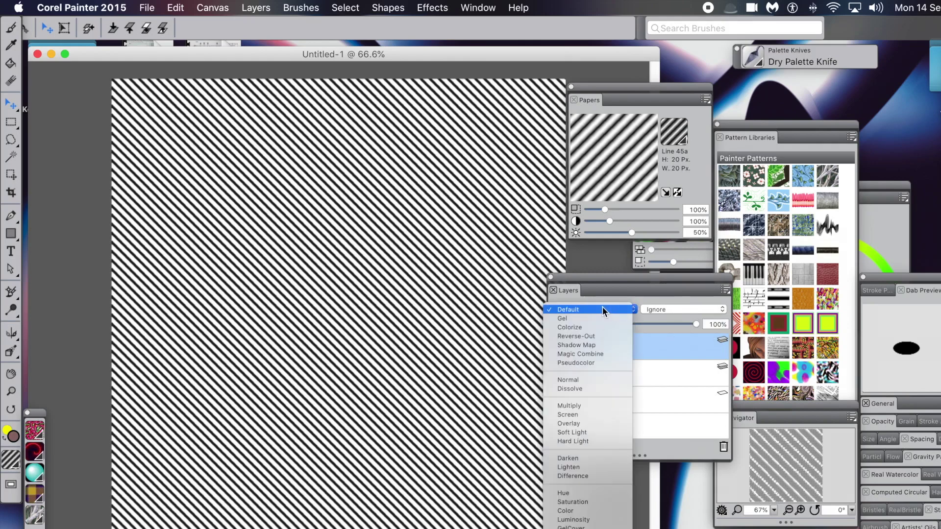
click(585, 406)
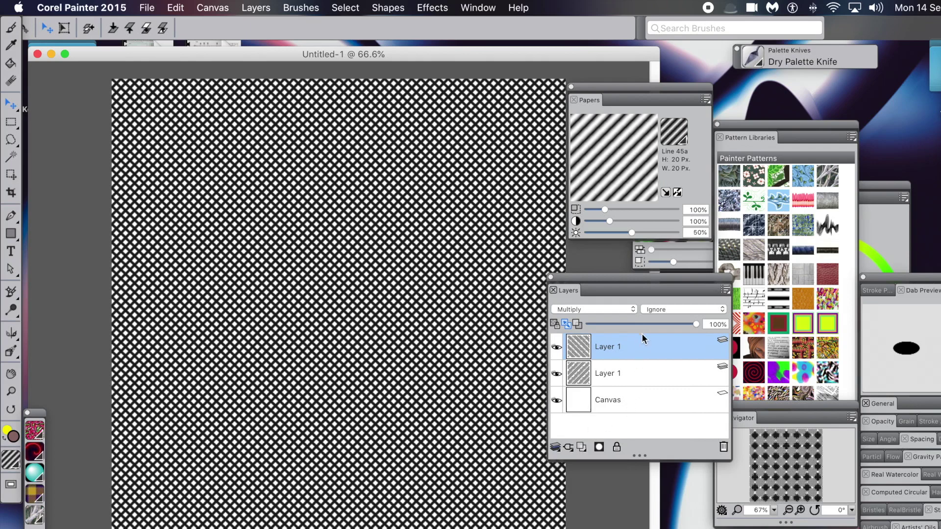
Select both Layer 1 rows and drop them onto the Canvas.
shift+click(586, 375)
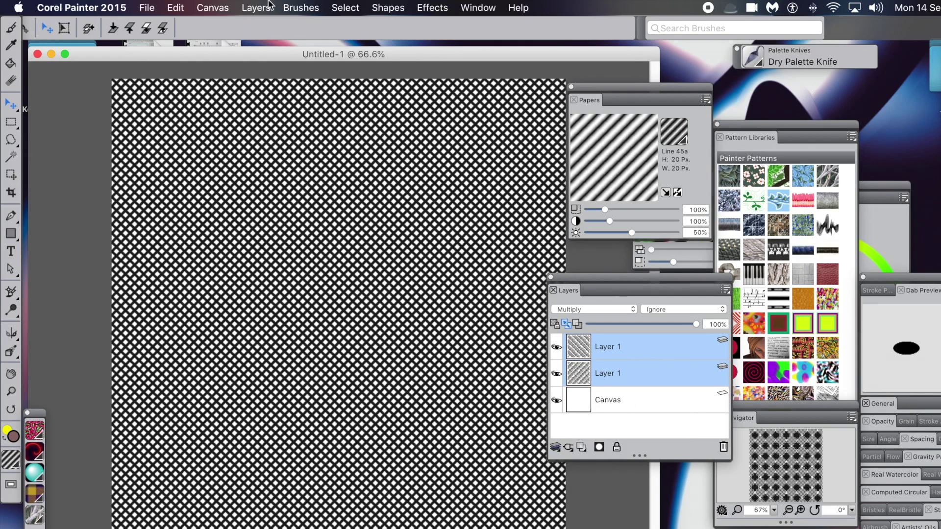
click(255, 8)
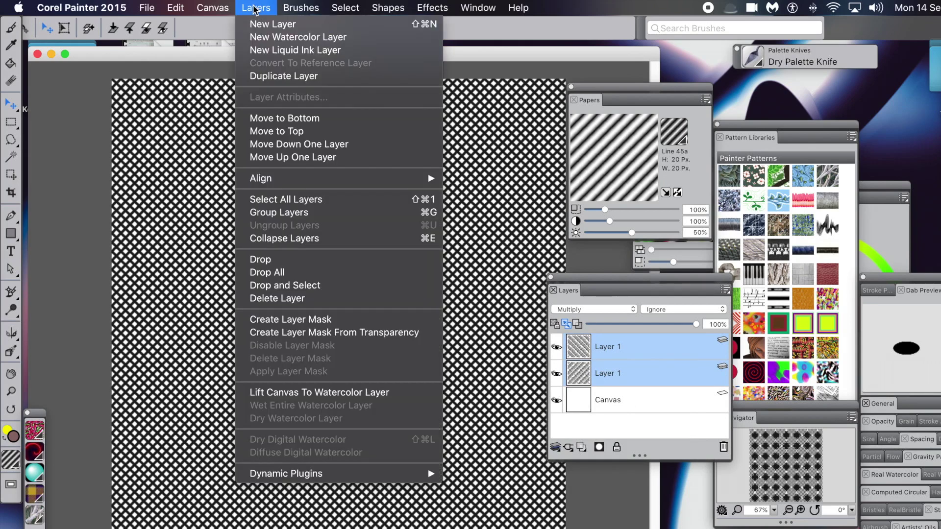
click(273, 263)
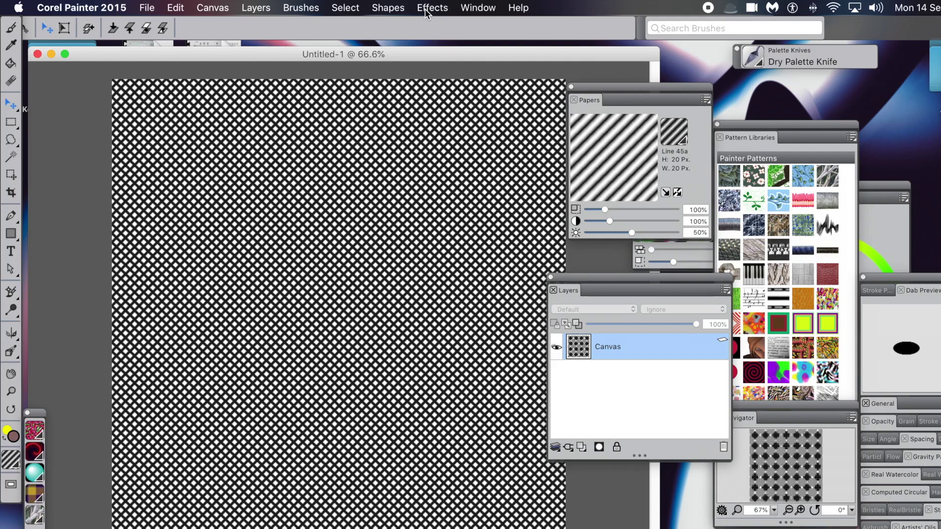
click(426, 12)
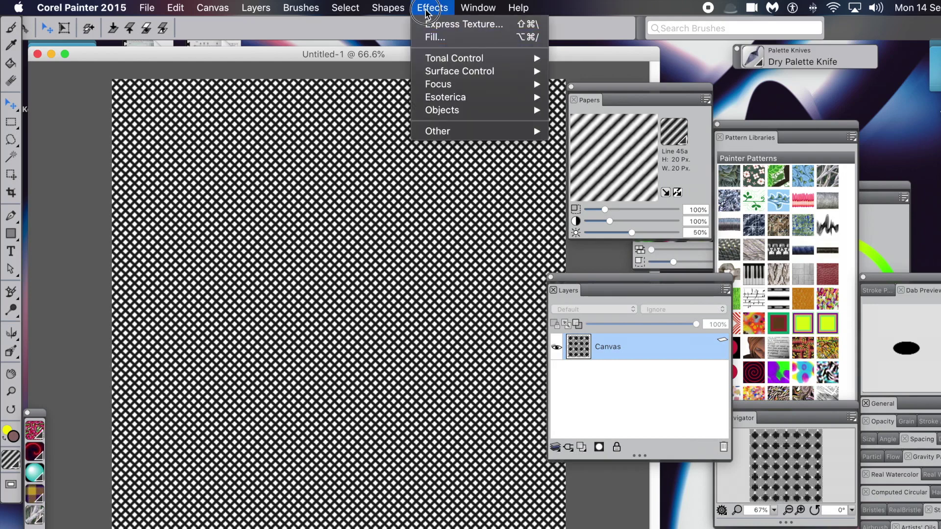
click(434, 85)
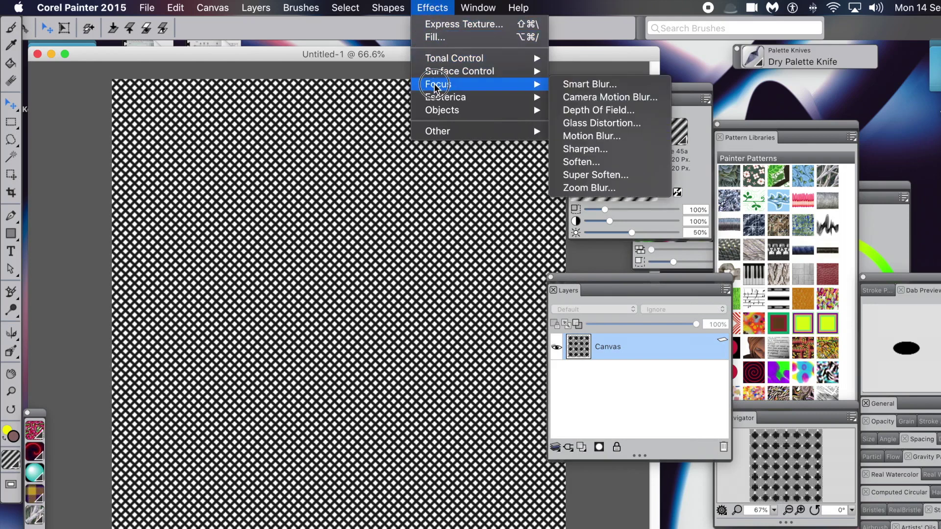
click(434, 74)
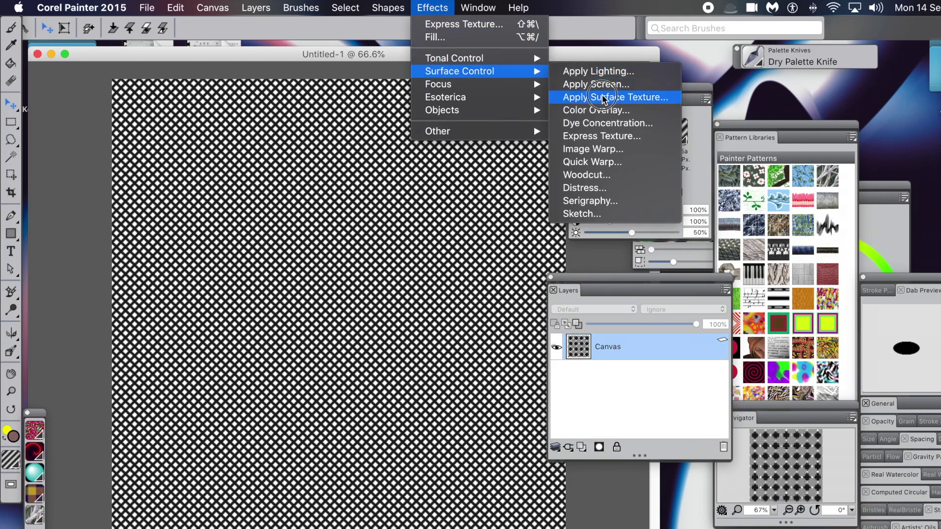
click(620, 98)
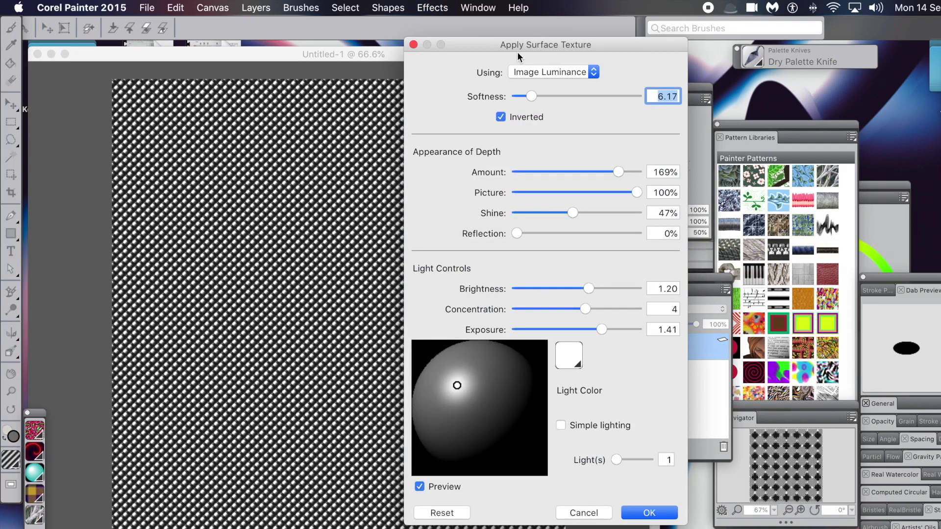
drag(493, 43, 620, 45)
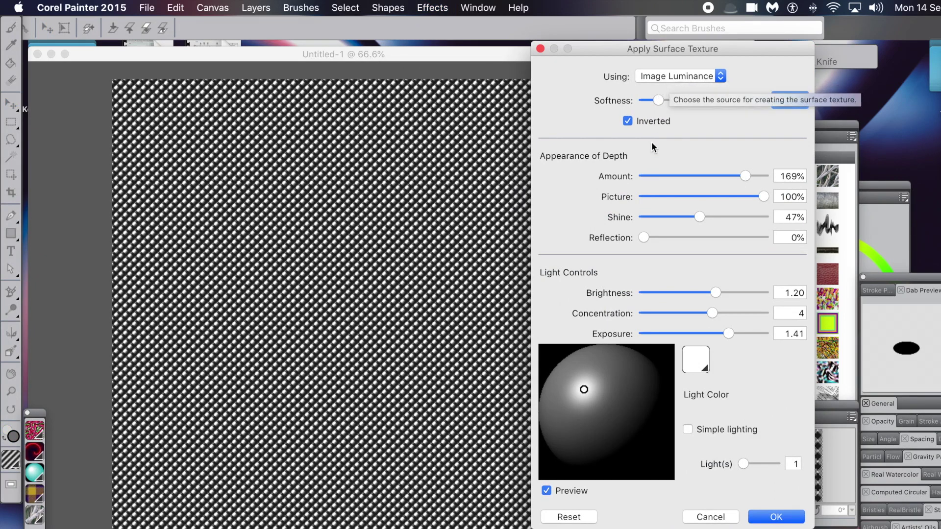
click(703, 517)
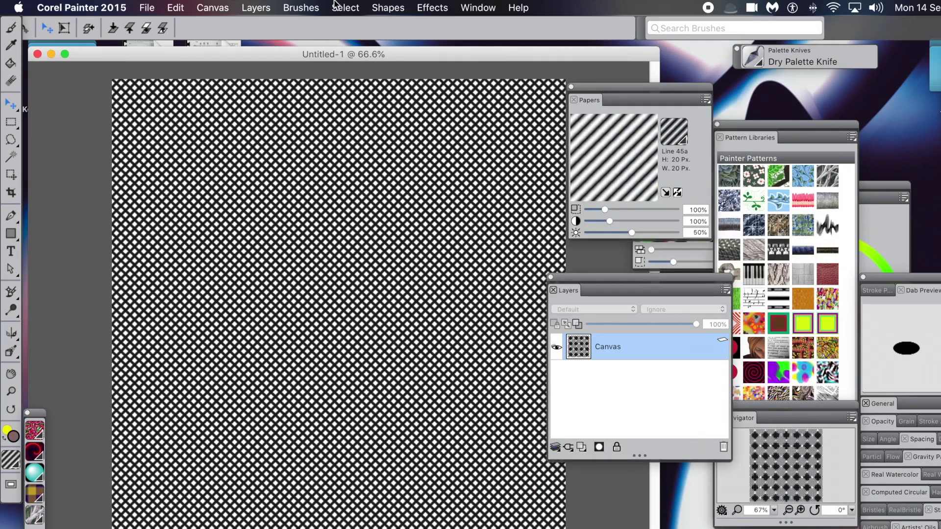
Apply a Quick Warp Bump to the lattice with Angle Factor 0.7 and Power 0.0.
click(433, 8)
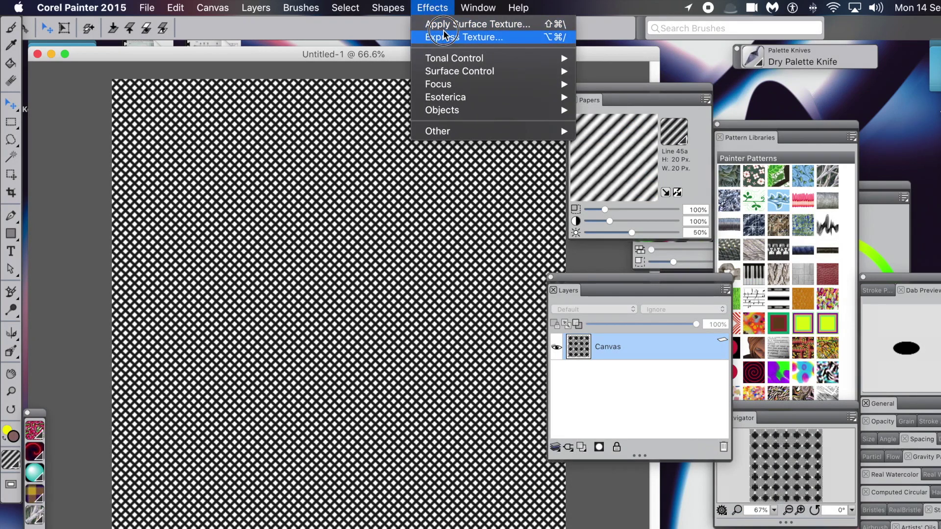
mouse_move(443, 61)
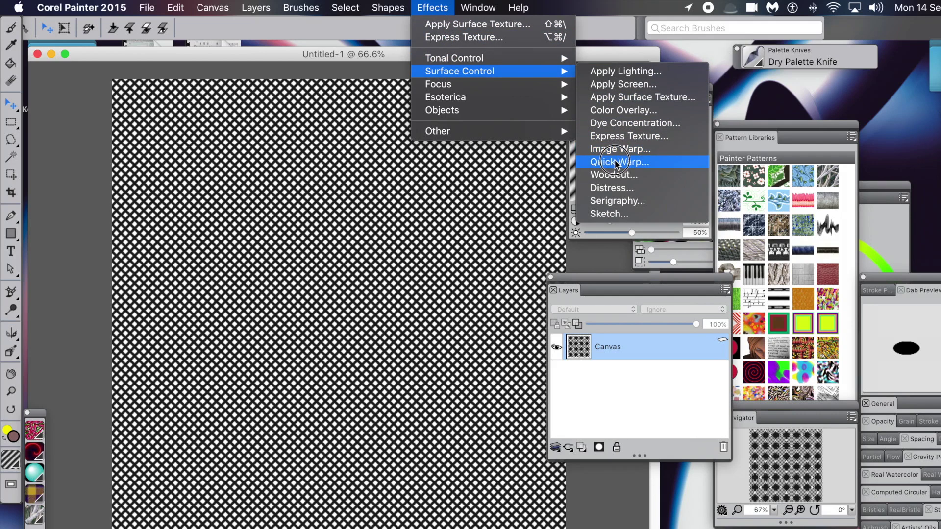
click(616, 163)
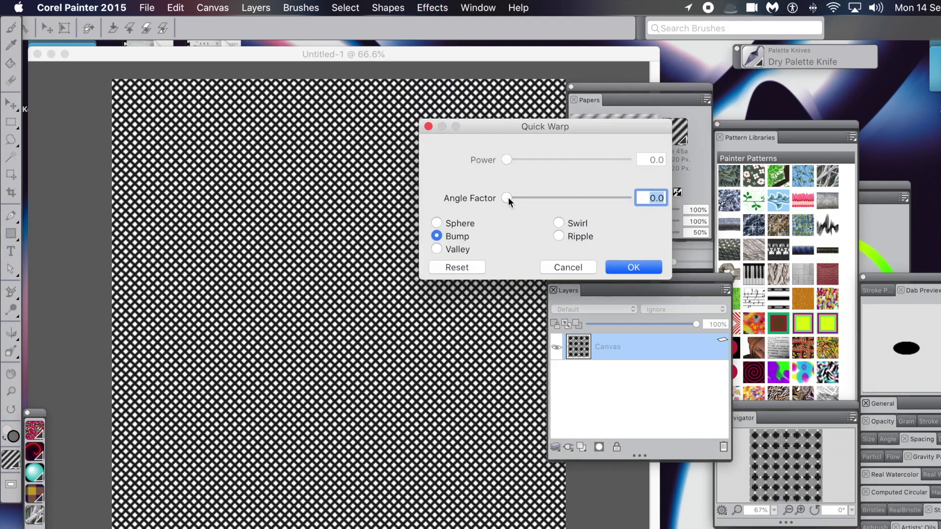
drag(516, 198, 595, 198)
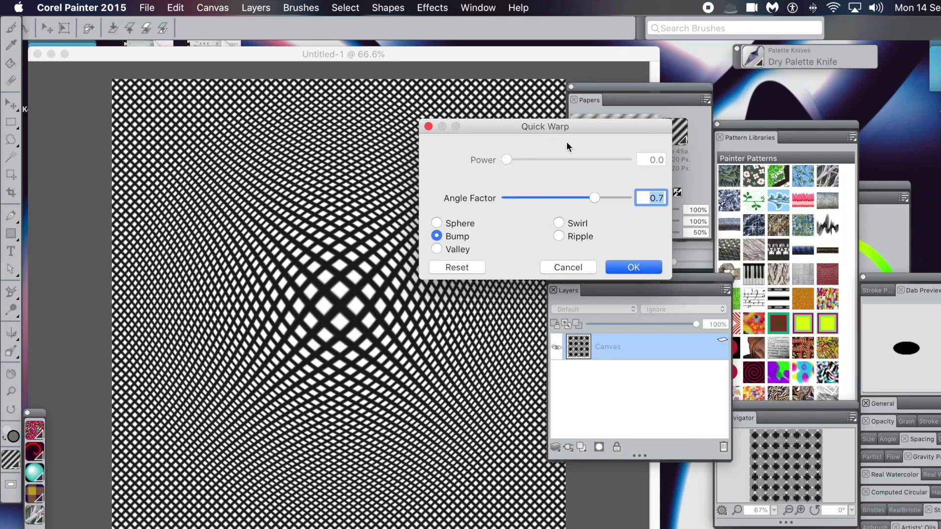
click(631, 269)
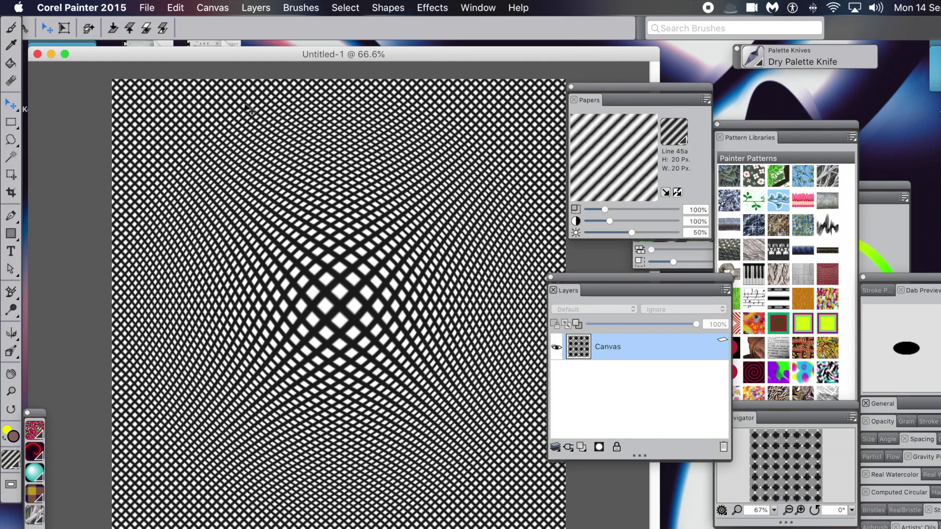
click(427, 7)
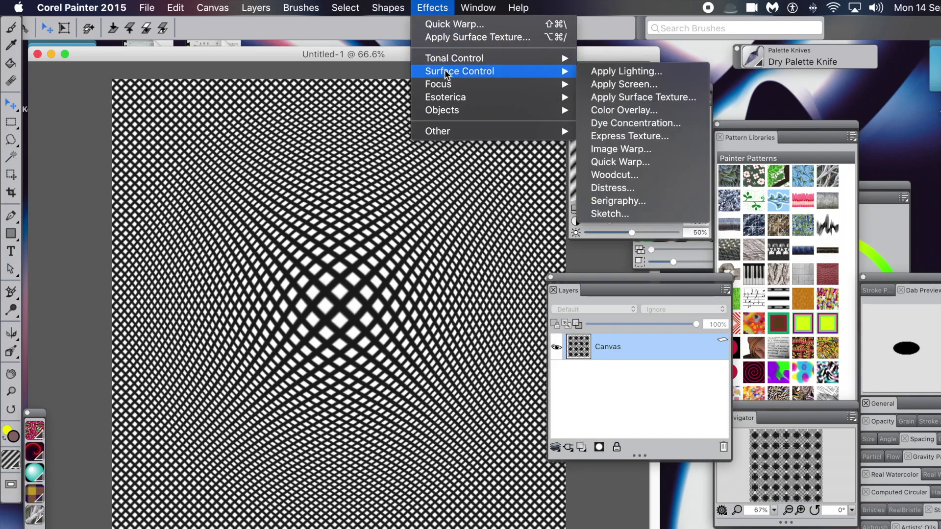
Preview Apply Surface Texture with Softness 7.26 and the light shifted slightly left.
click(632, 97)
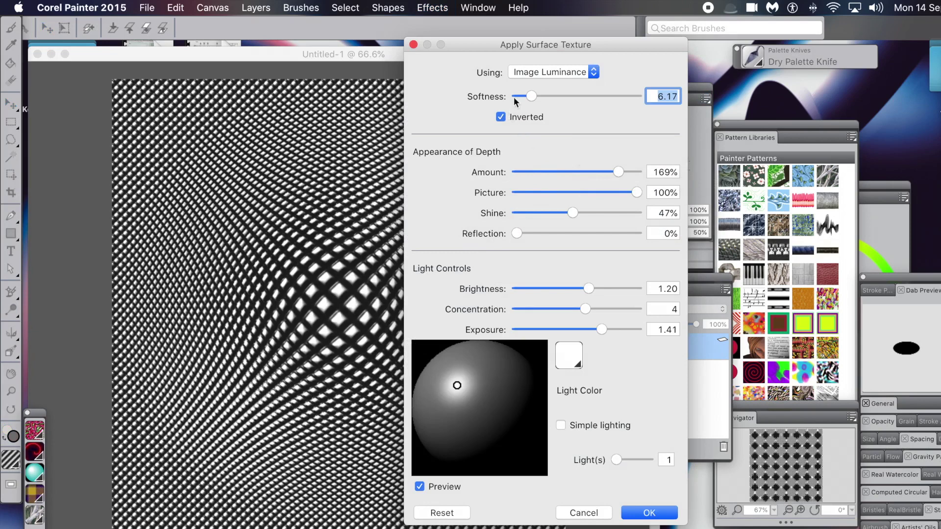
drag(512, 45, 618, 42)
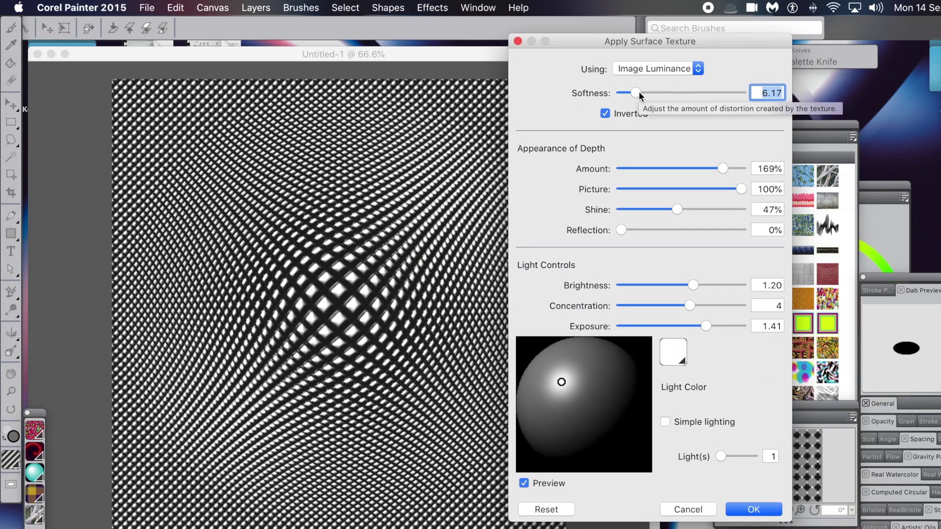
mouse_move(639, 93)
mouse_down()
mouse_move(655, 91)
mouse_move(640, 93)
mouse_up()
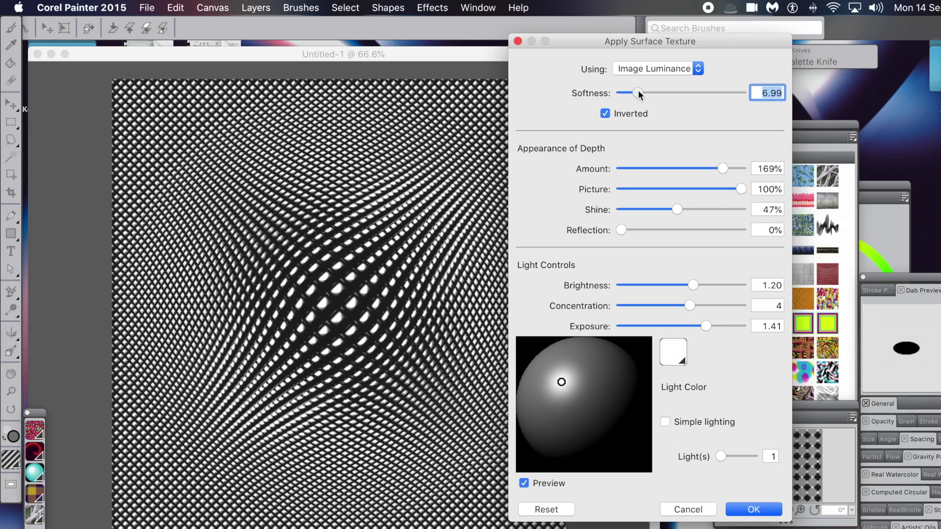
click(639, 93)
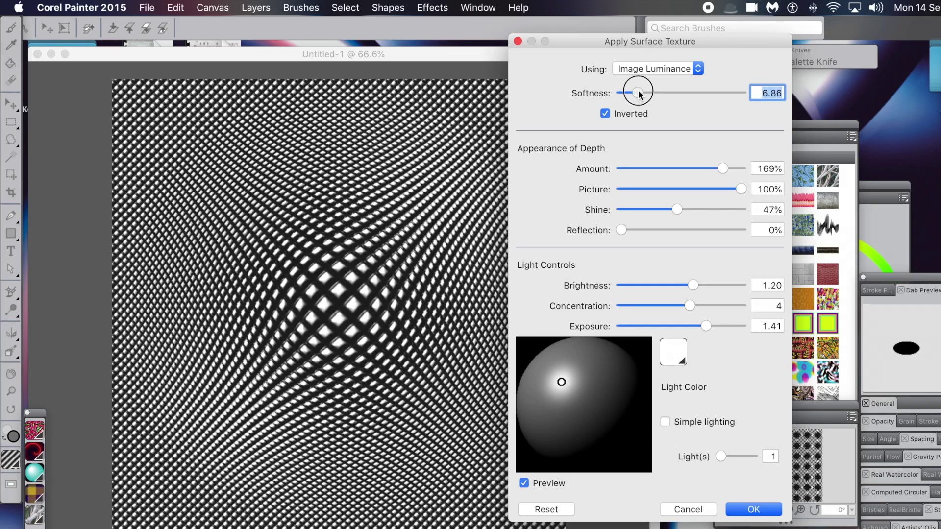
drag(638, 93, 640, 93)
mouse_move(566, 383)
mouse_down()
mouse_move(552, 382)
mouse_move(566, 404)
mouse_up()
Move the light near the sphere centre; set Amount 162%, Softness 5.22, Exposure 1.56.
click(594, 415)
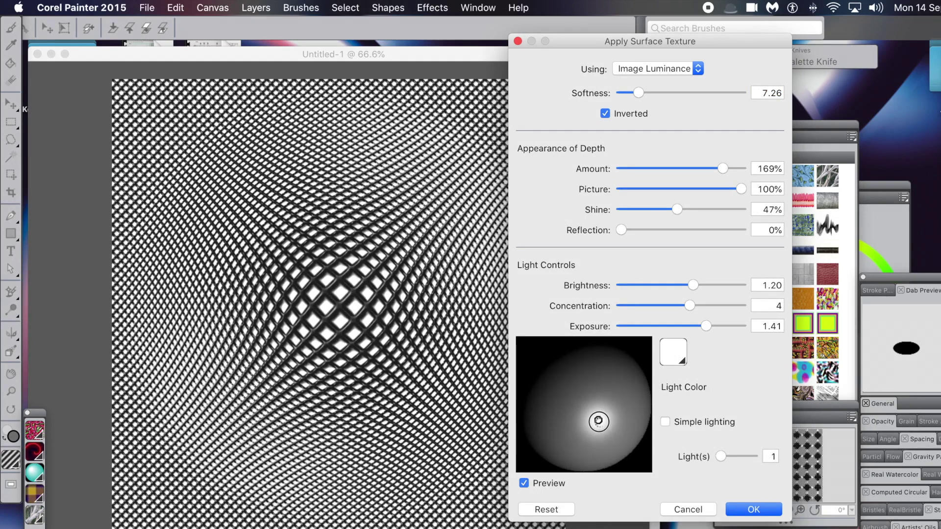
drag(599, 424, 587, 419)
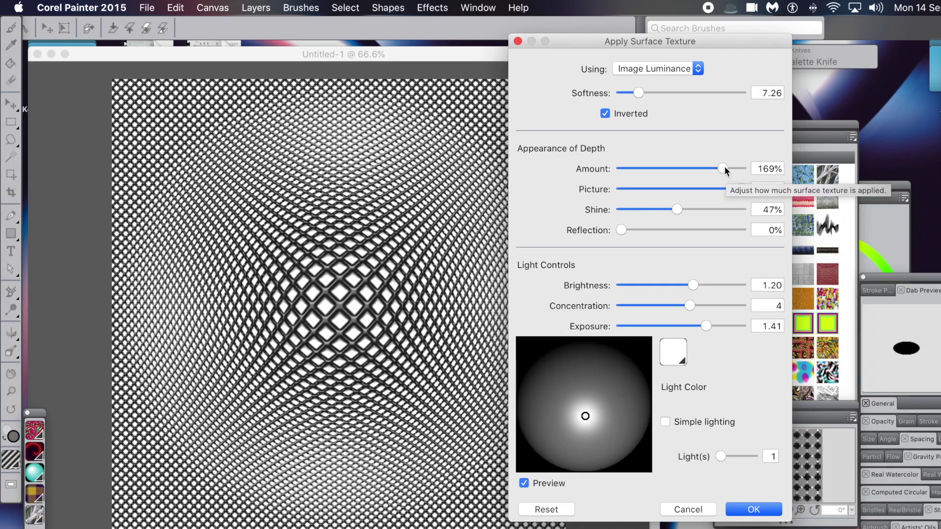
mouse_move(724, 169)
mouse_down()
mouse_move(652, 172)
mouse_move(727, 170)
mouse_move(717, 168)
mouse_up()
drag(638, 94, 633, 93)
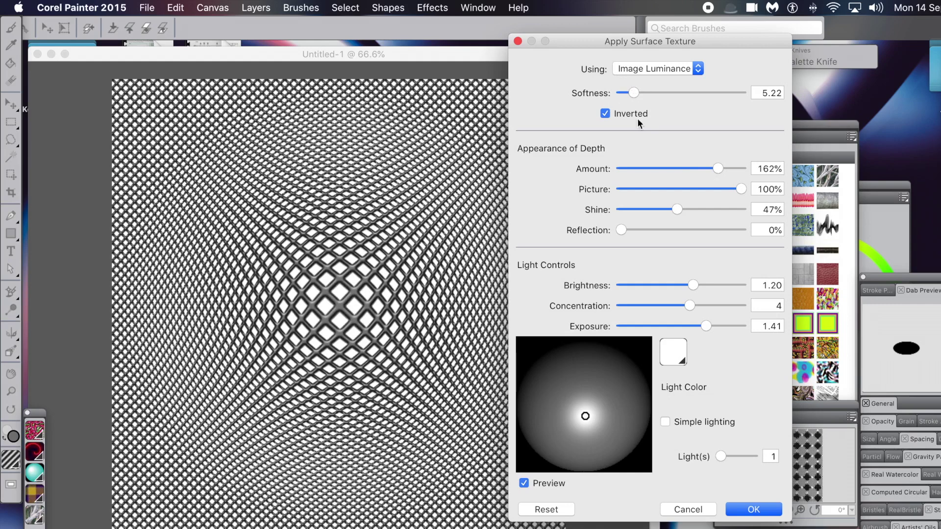
drag(586, 418, 591, 420)
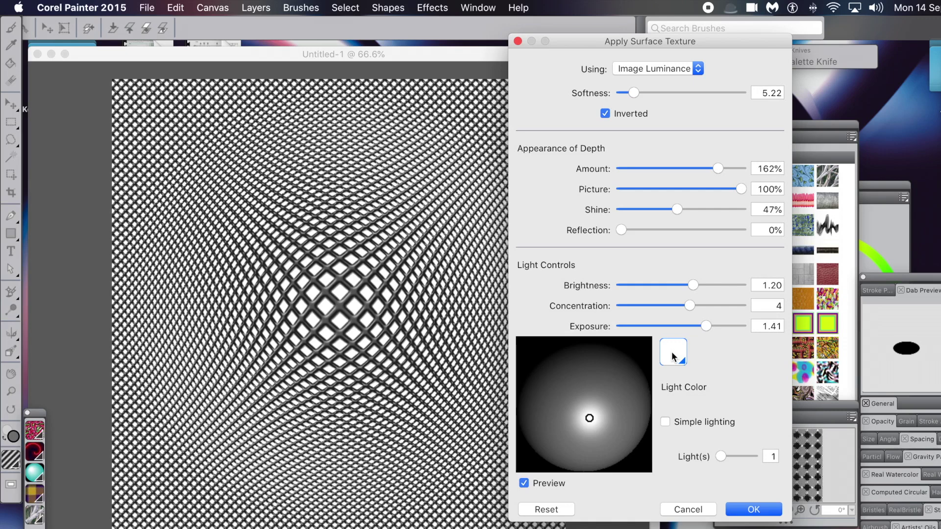
drag(707, 322, 716, 327)
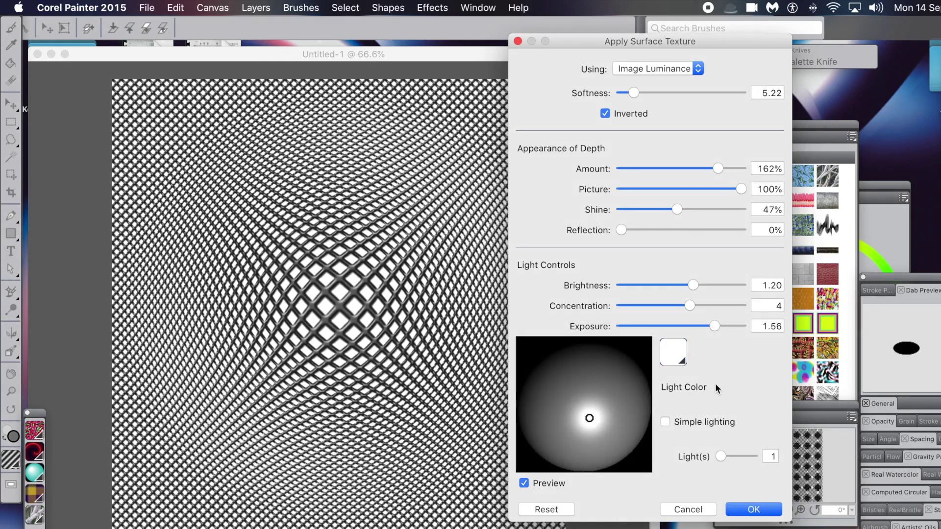
Try red and then yellow as the light colour, finally choosing light blue.
click(675, 354)
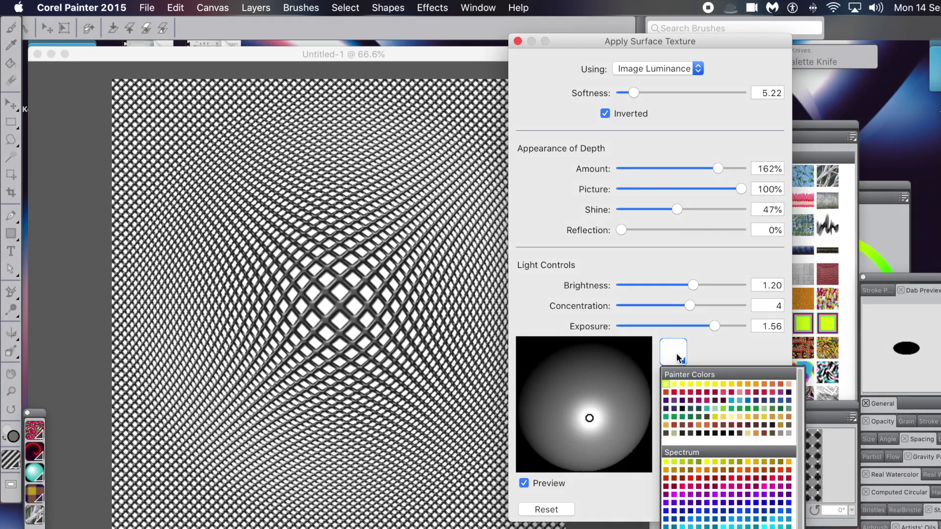
click(690, 392)
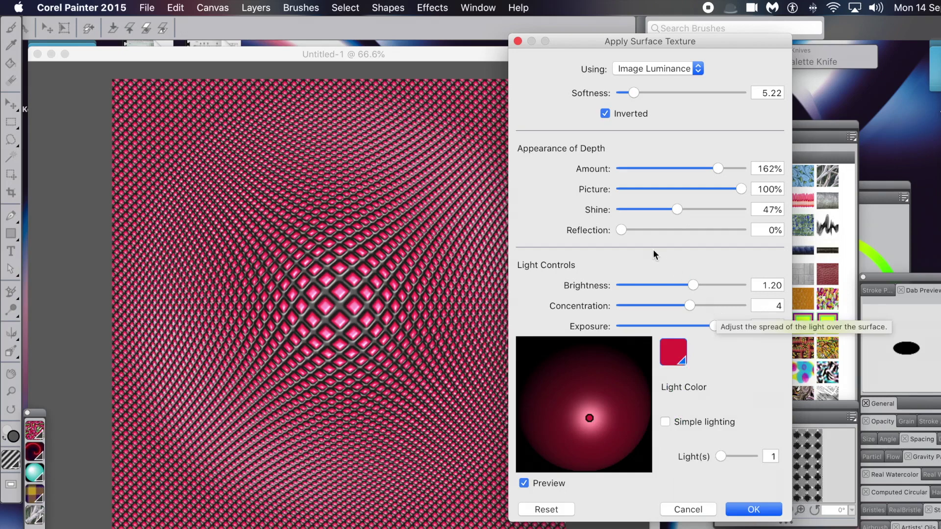
click(673, 353)
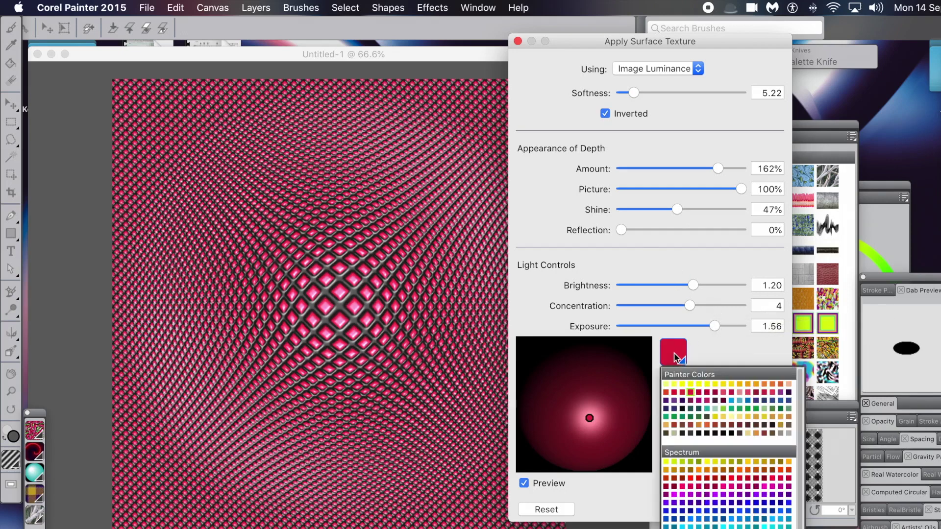
click(692, 385)
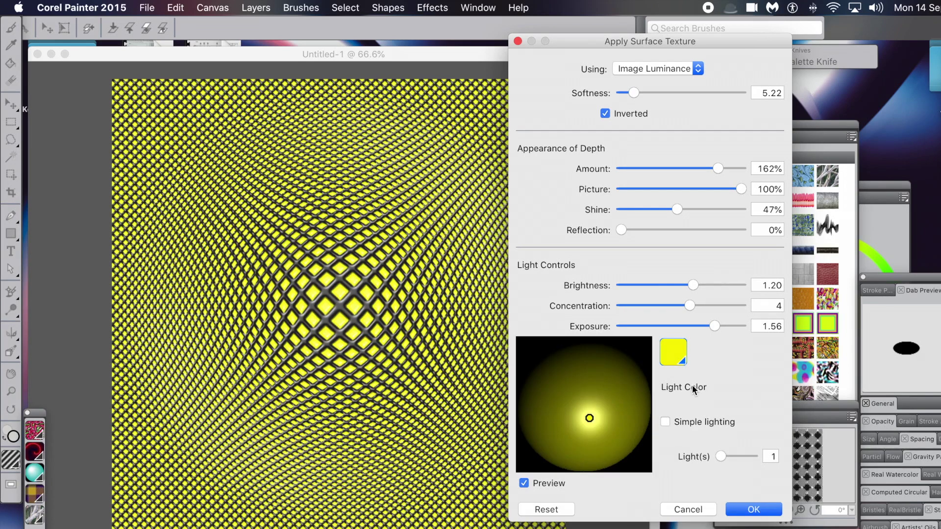
click(677, 353)
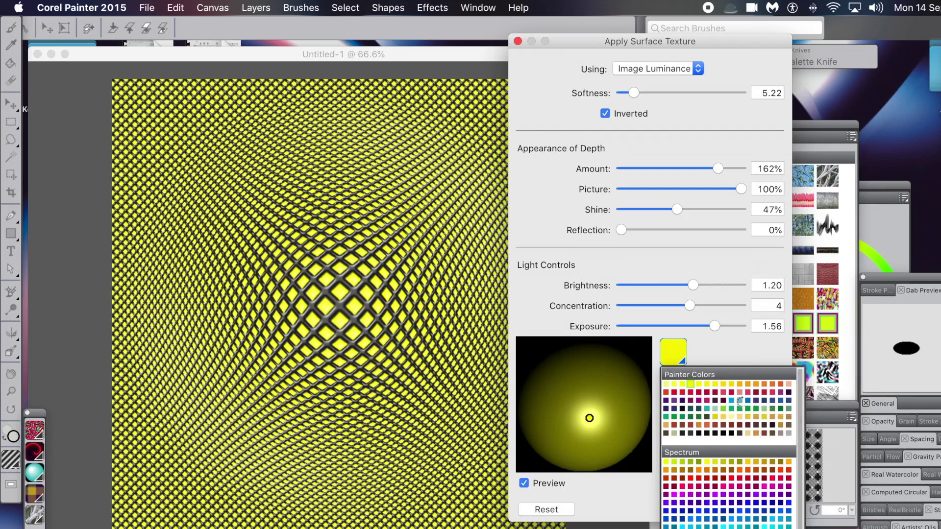
click(738, 399)
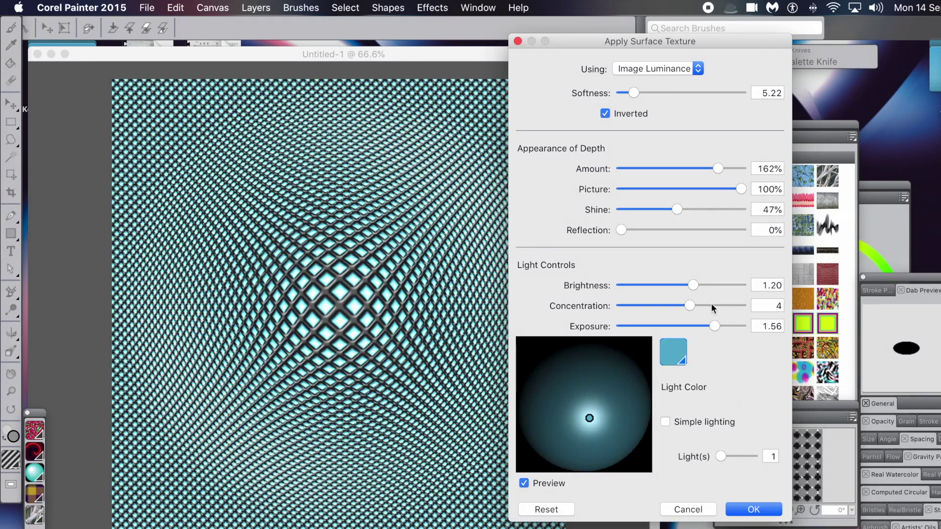